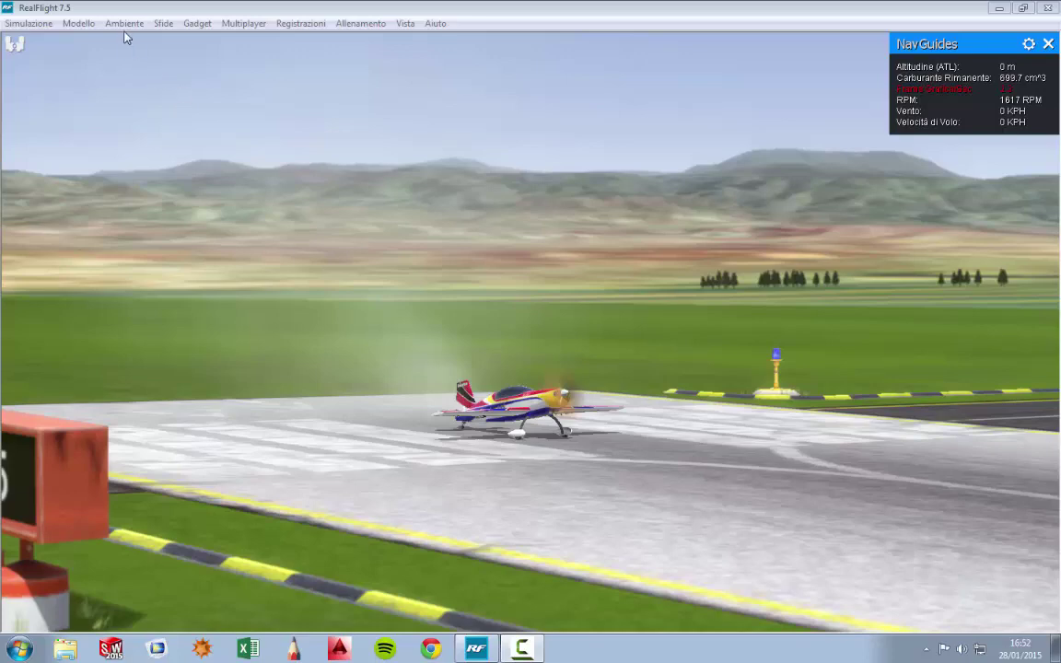
- Open the Extra 300L in the model editor and inspect the parameters of the main wing's aileron
left_click(81, 25)
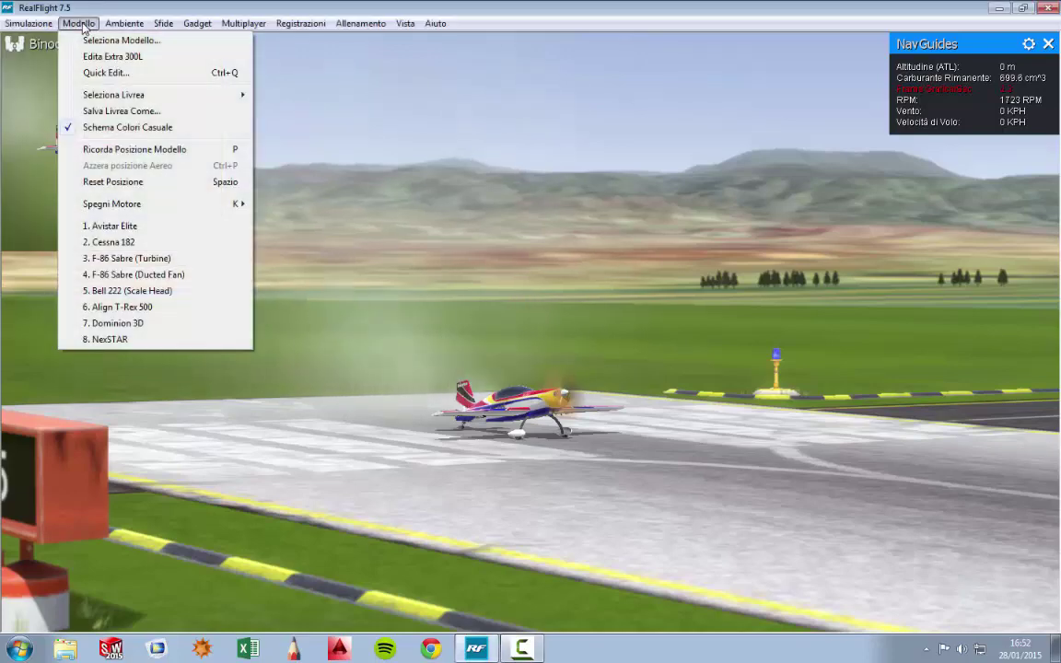
left_click(120, 61)
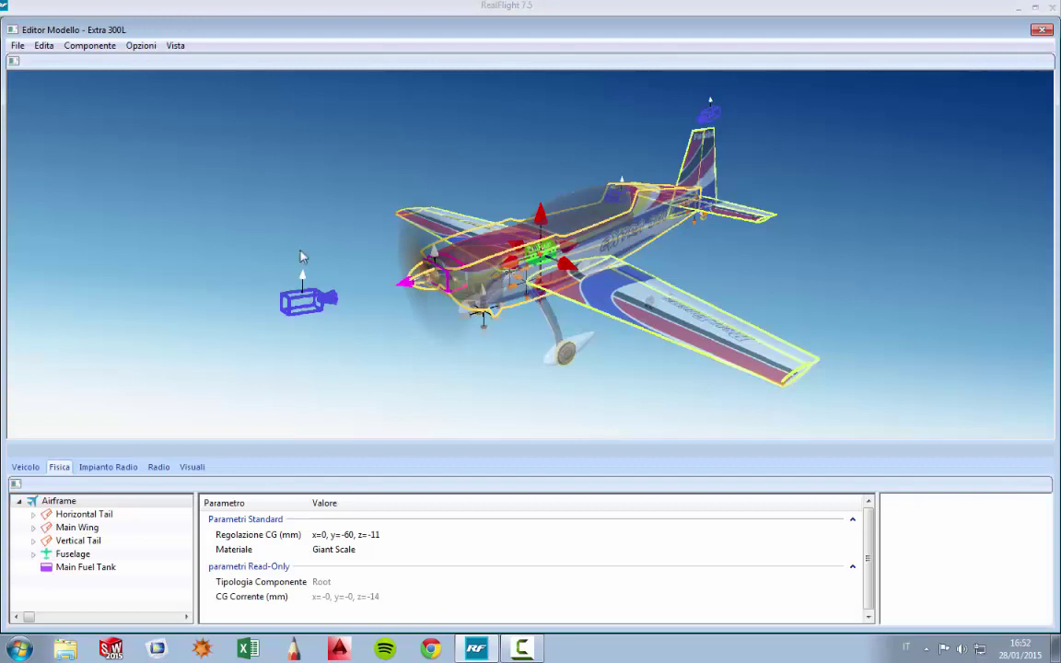
left_click_drag(365, 335, 692, 252)
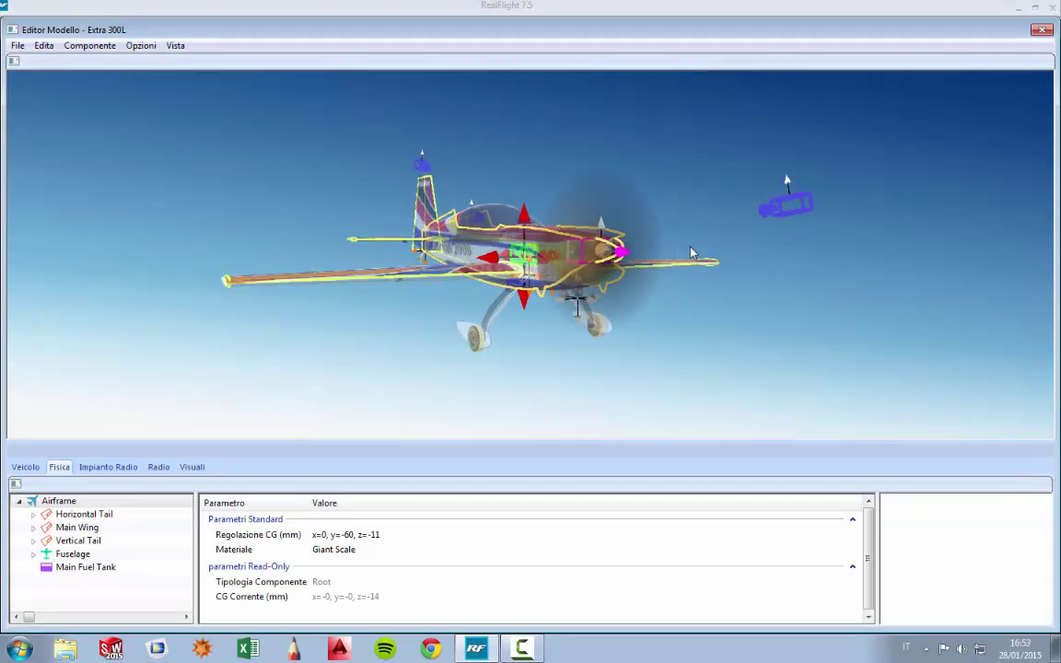
left_click(34, 529)
left_click(68, 541)
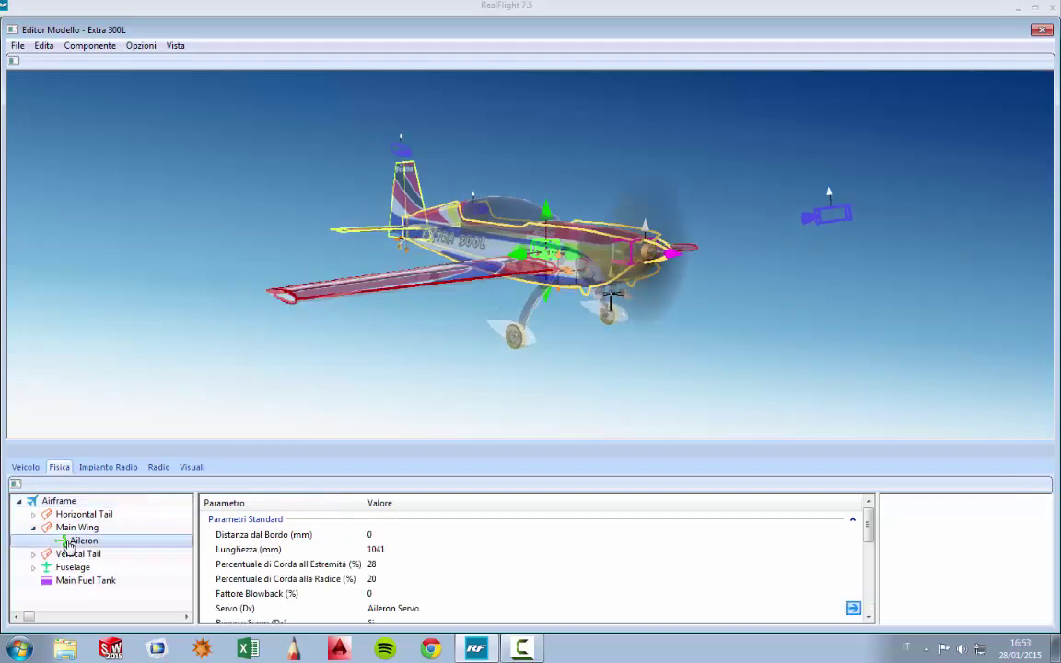
mouse_move(869, 528)
left_mouse_down()
mouse_move(871, 569)
mouse_move(877, 545)
left_mouse_up()
- Set the main wing's tip airfoil (Profilo Alare all'estremità) to NACA 4412
left_click(86, 531)
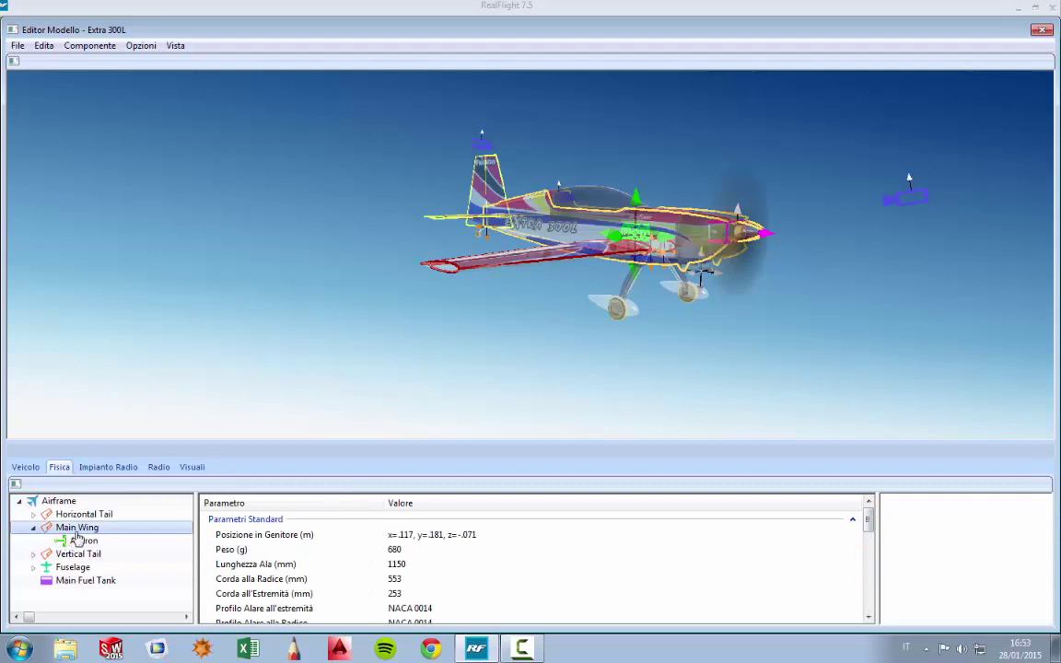
scroll(587, 545, "down", 2)
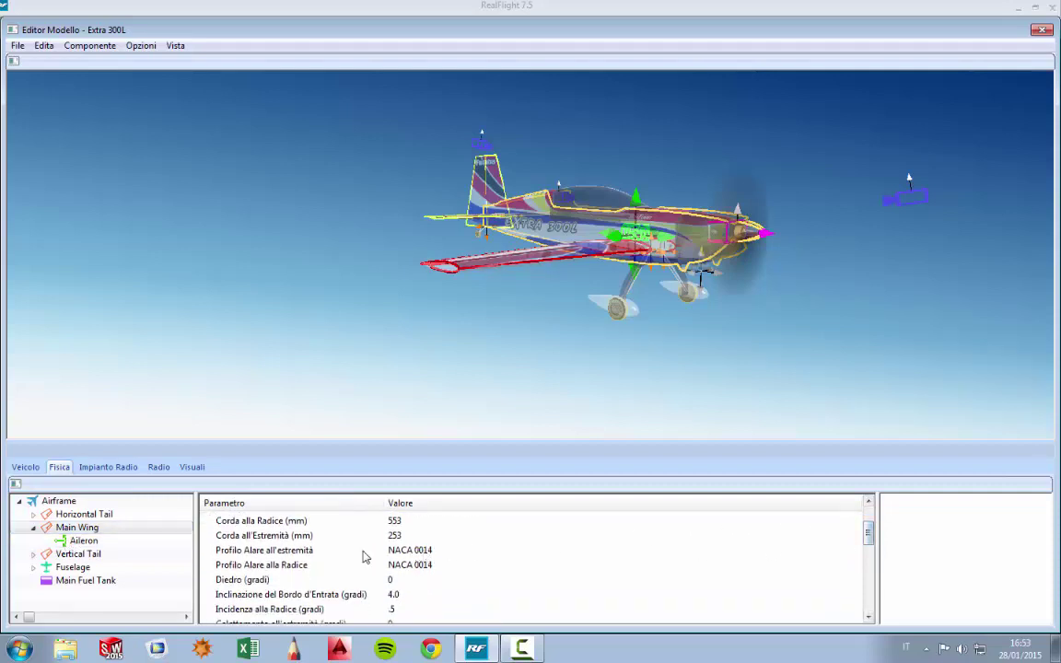
left_click(426, 555)
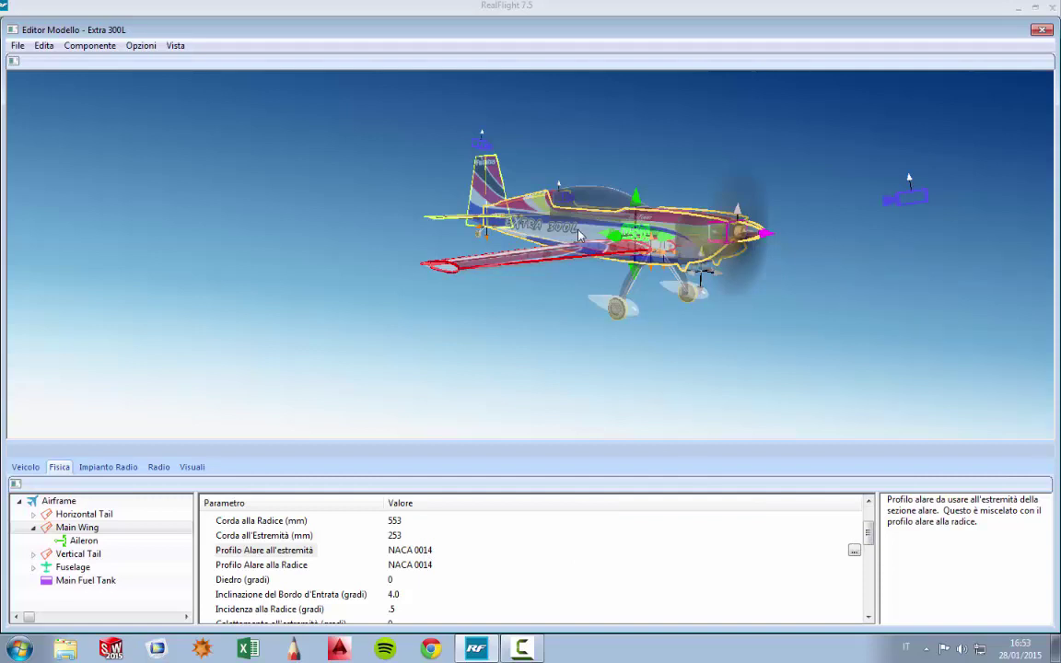
left_click(854, 550)
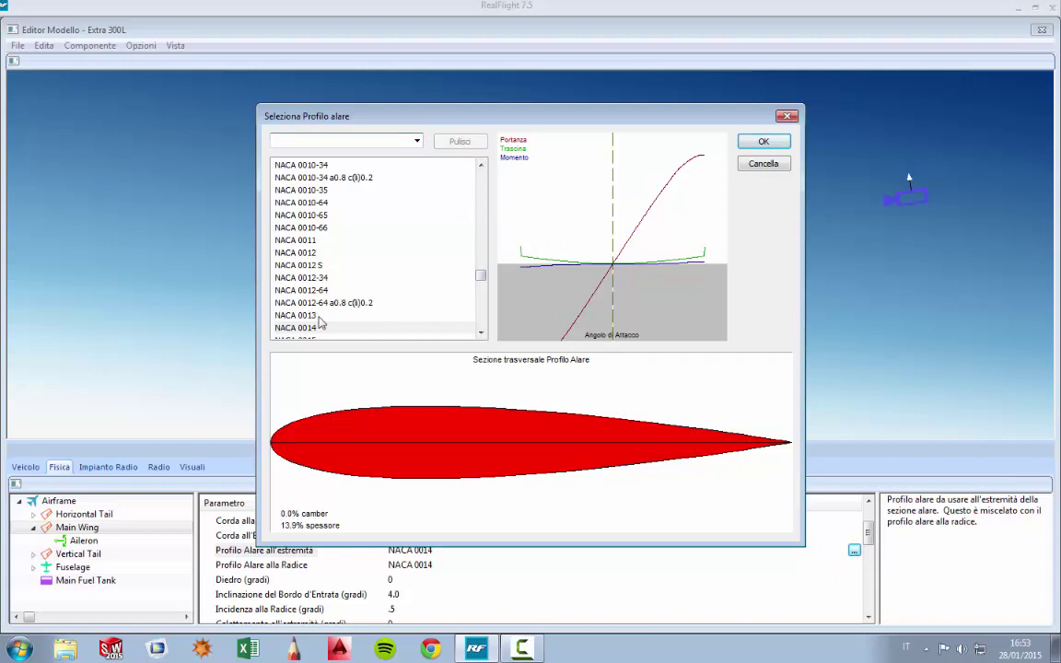
left_click_drag(491, 273, 483, 315)
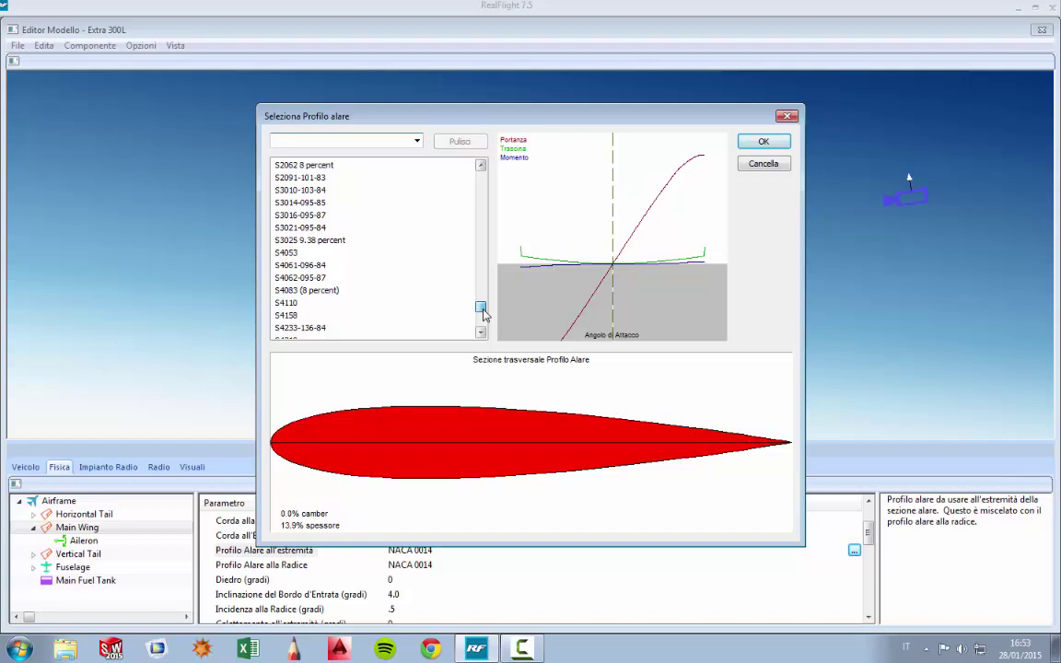
left_click_drag(483, 315, 487, 289)
scroll(480, 250, "up", 5)
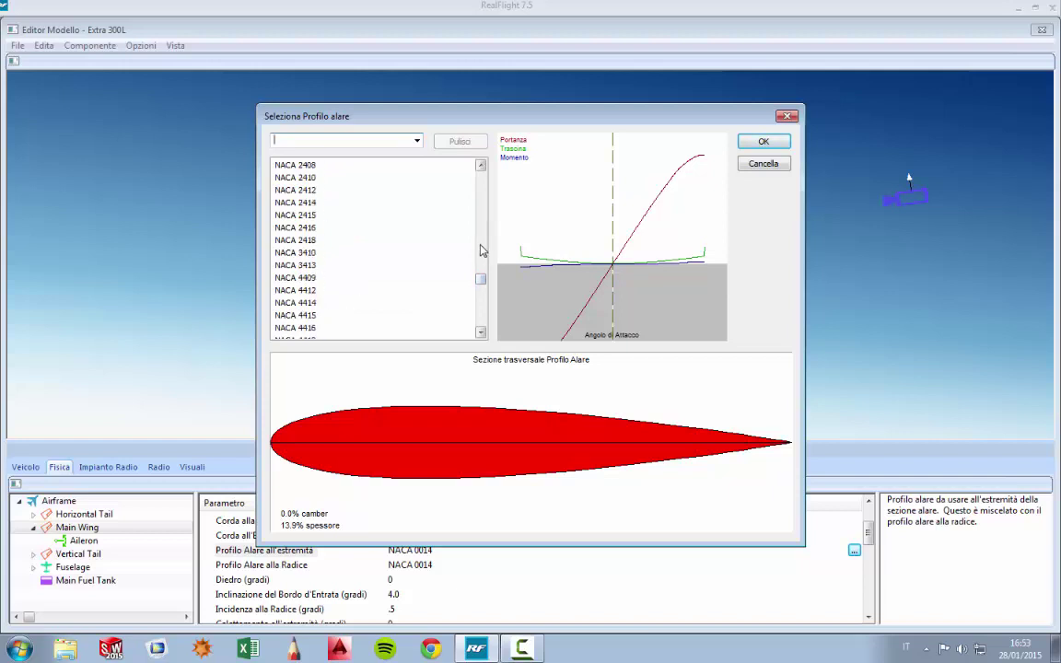
left_click(305, 291)
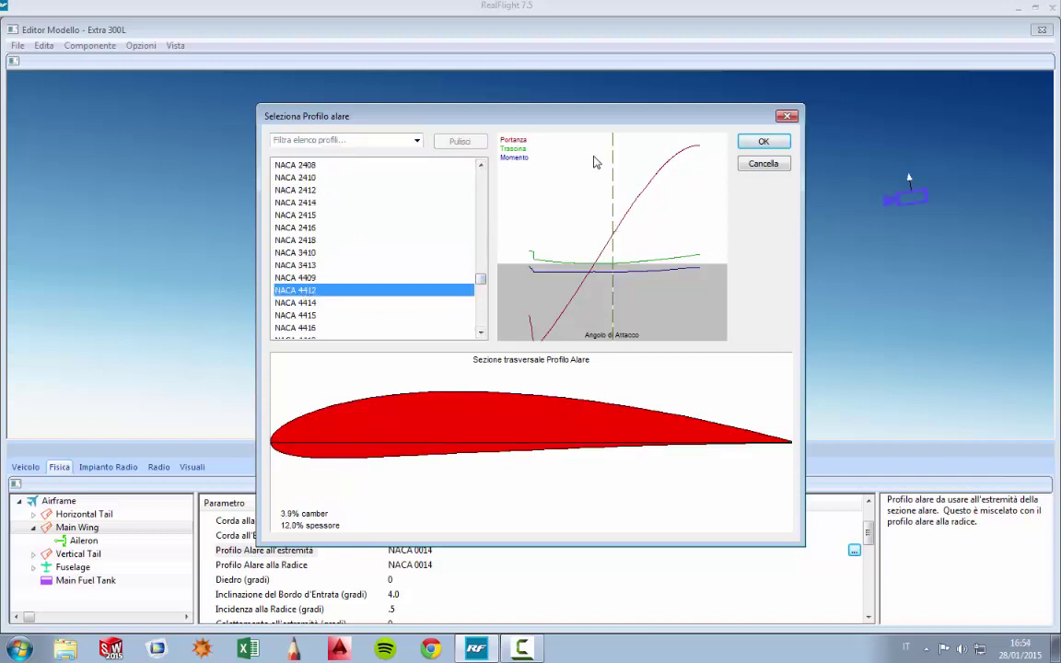
left_click(762, 142)
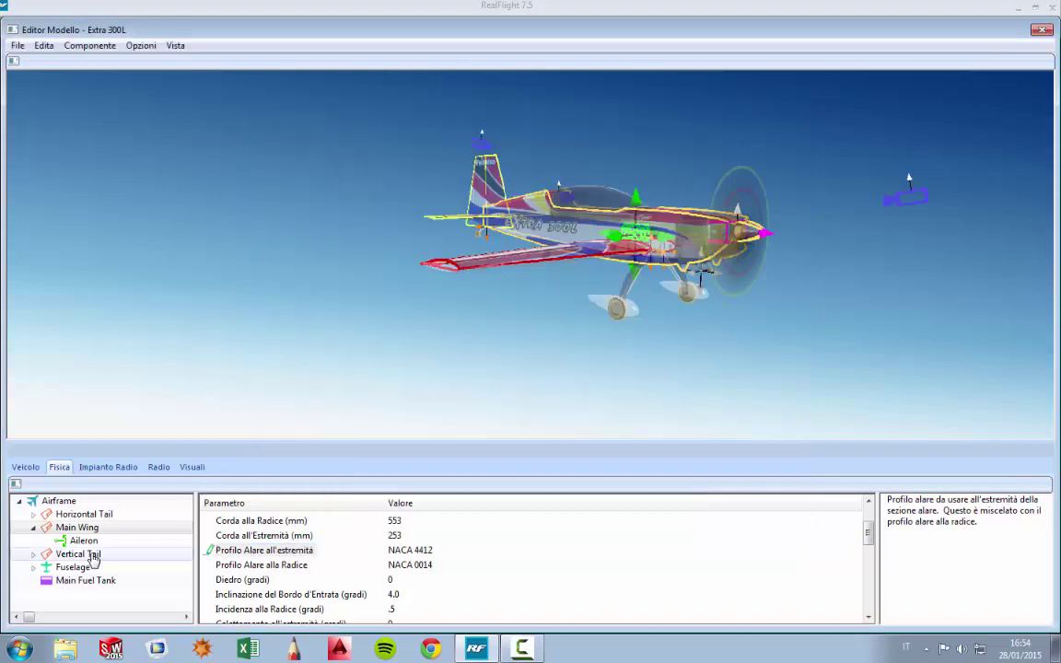
- Examine the airfoil and incidence parameters of the vertical tail and the horizontal tail
left_click(95, 554)
left_click_drag(867, 518, 872, 544)
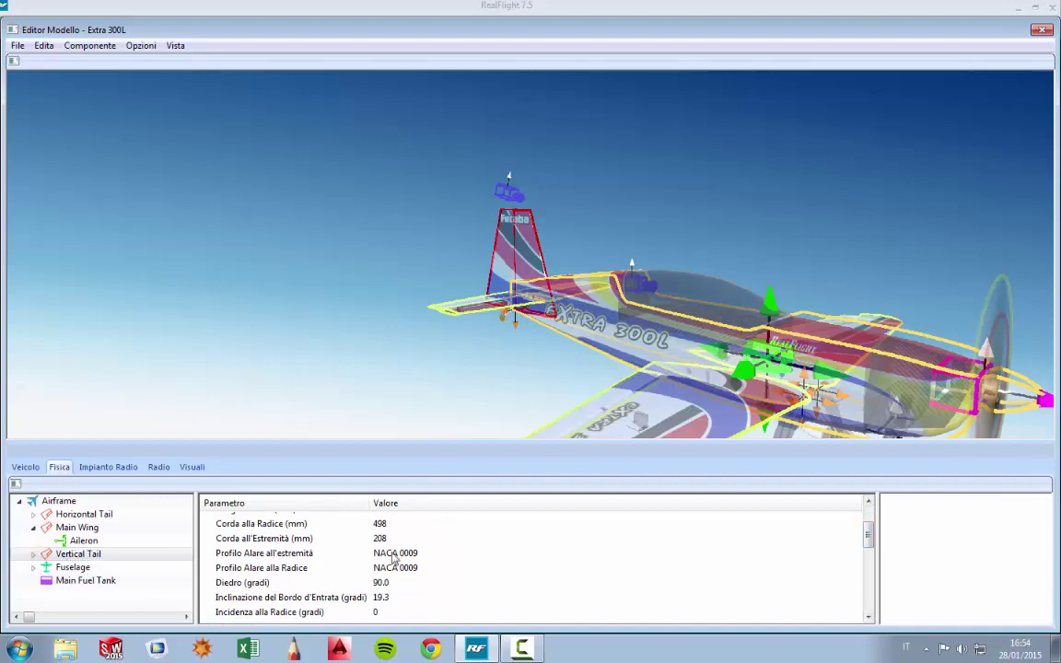
left_click(83, 514)
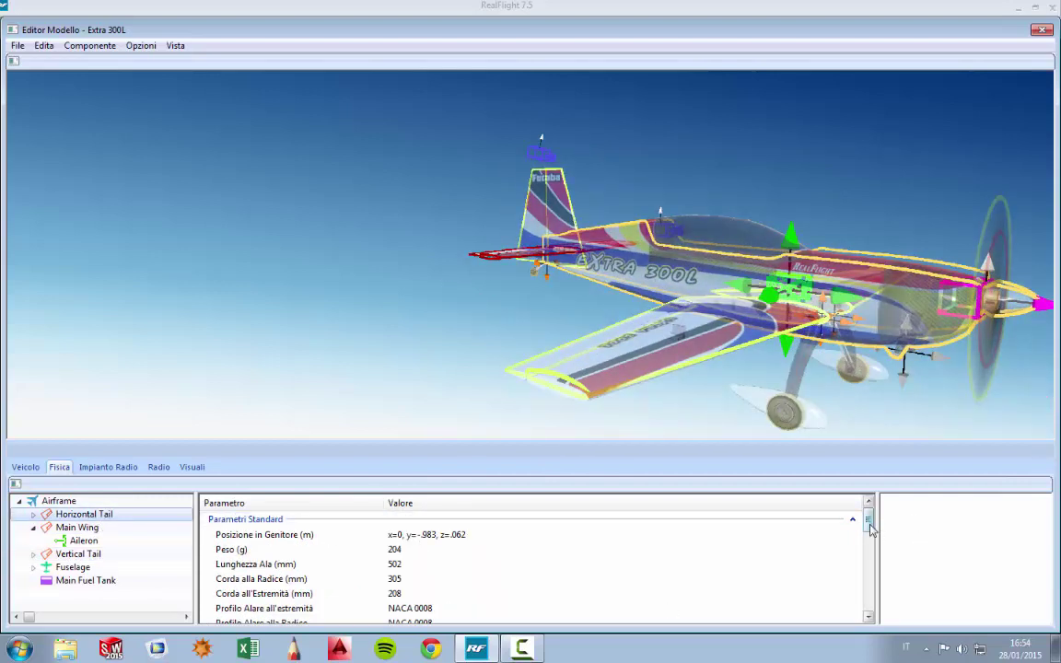
left_click_drag(870, 528, 870, 542)
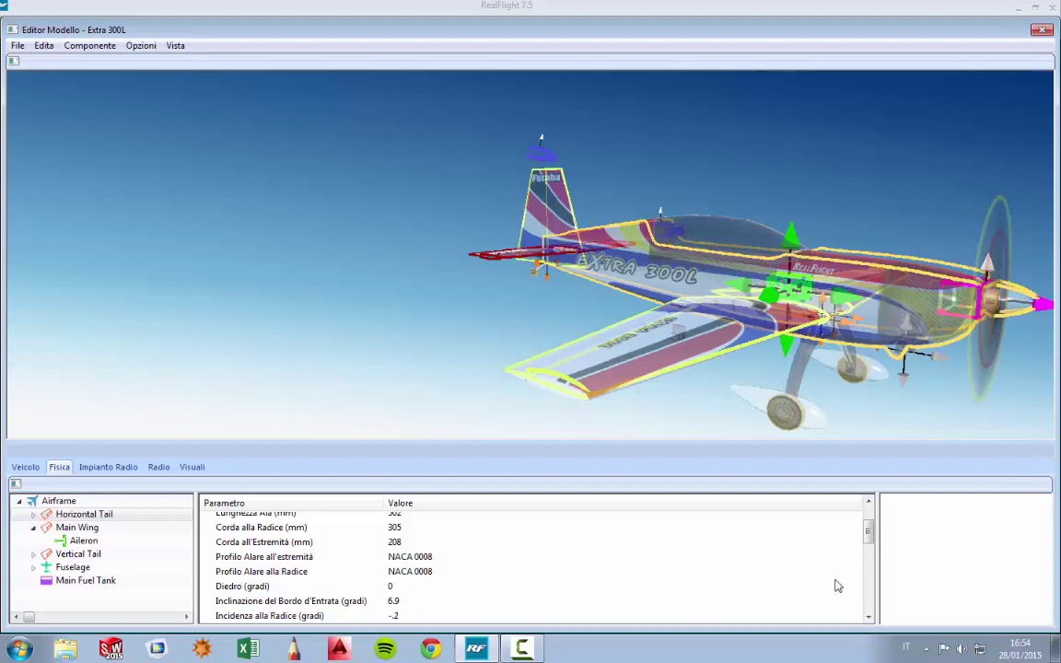
mouse_move(869, 531)
left_mouse_down()
mouse_move(874, 593)
mouse_move(873, 544)
left_mouse_up()
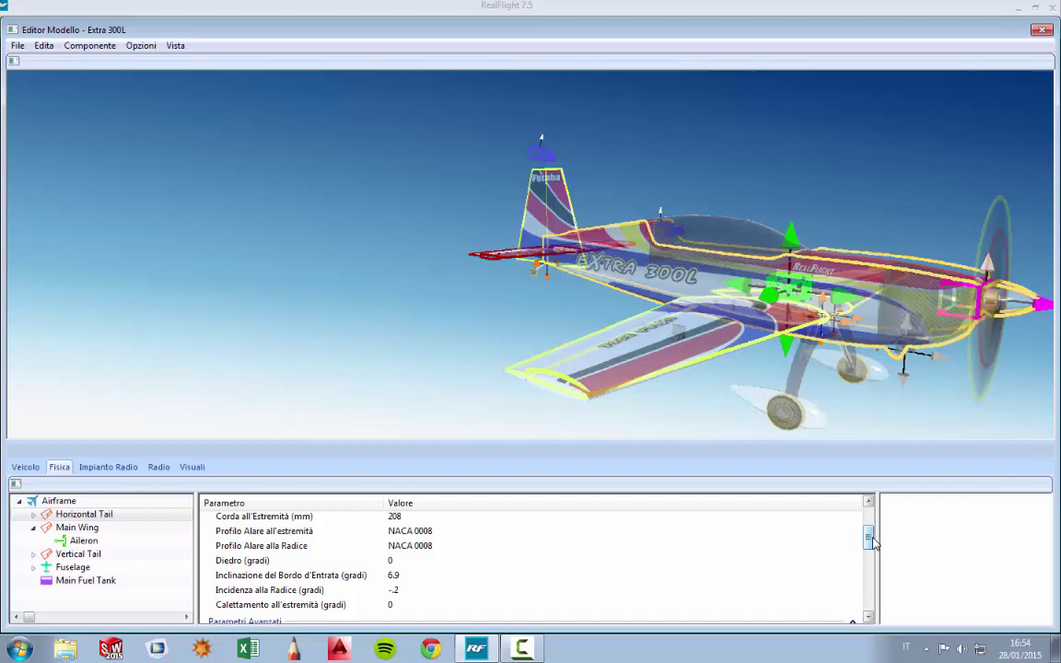
- Set the main wing's root airfoil (Profilo Alare alla Radice) to NACA 4412
left_click(93, 528)
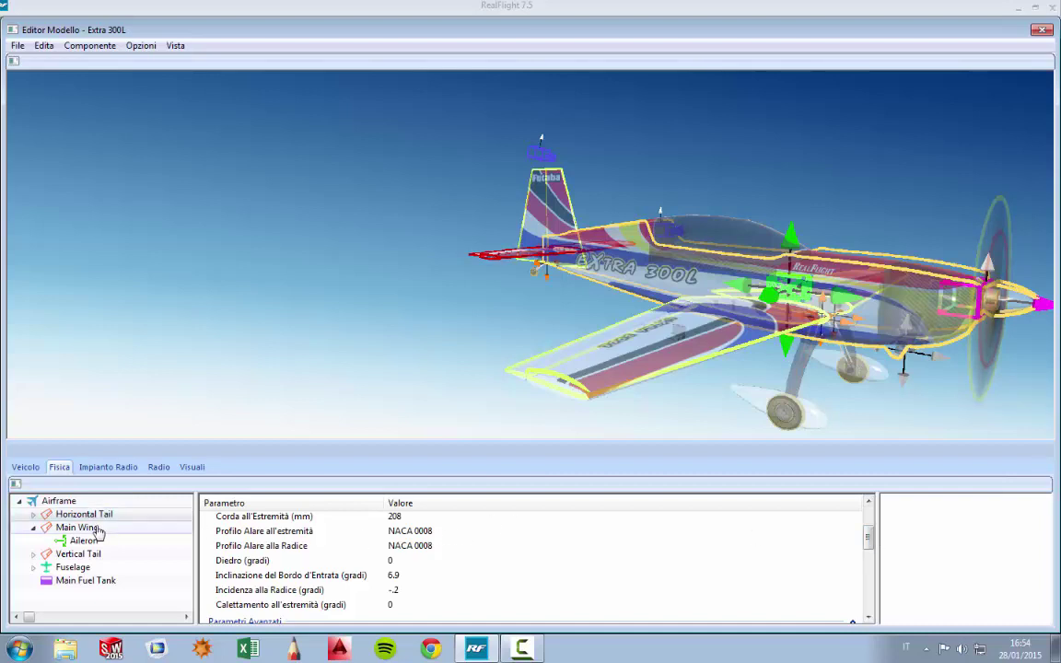
left_click_drag(868, 525, 869, 538)
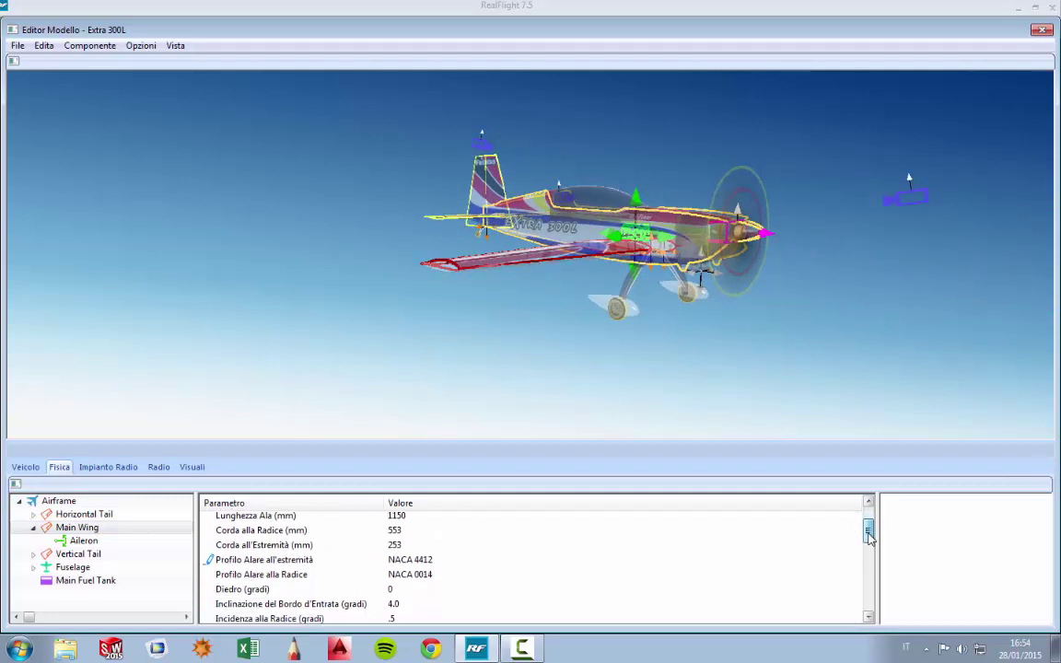
left_click(423, 578)
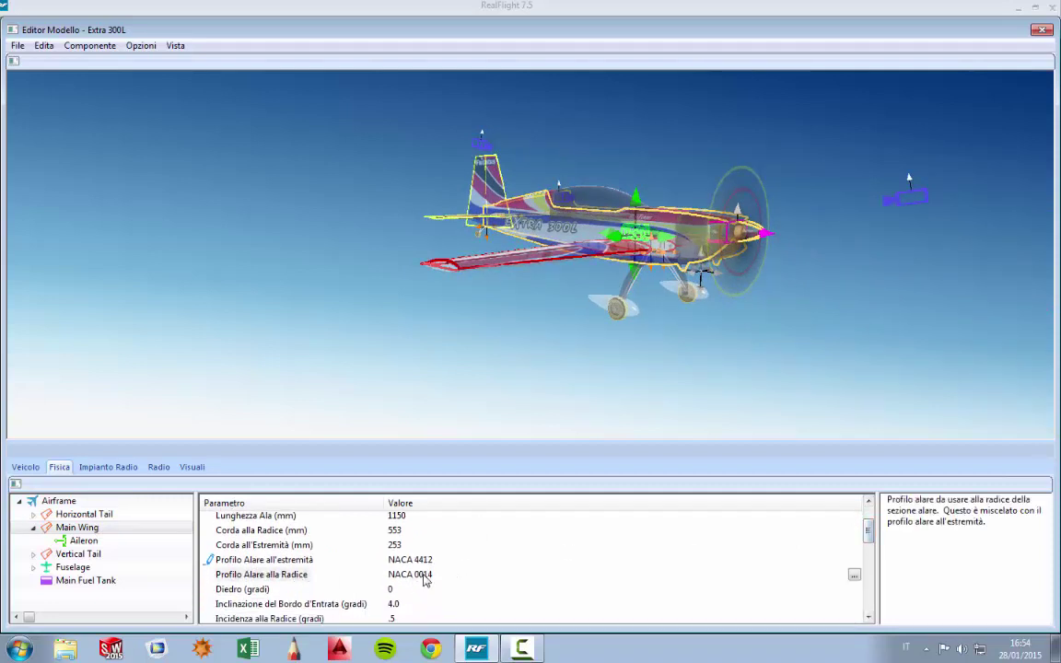
left_click(853, 575)
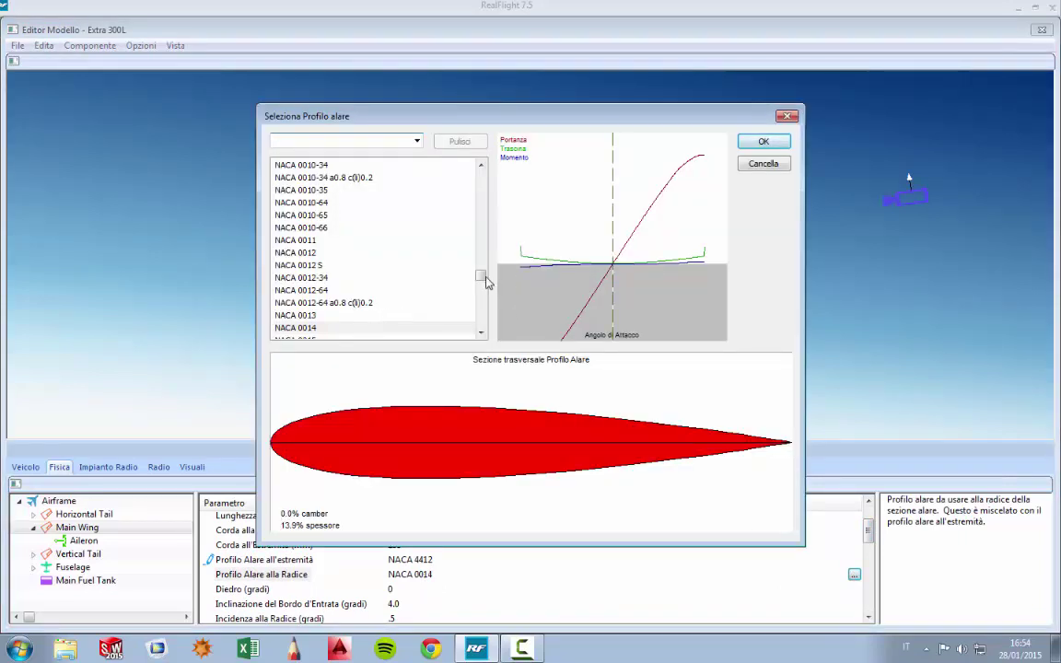
left_click_drag(488, 283, 483, 285)
left_click(302, 216)
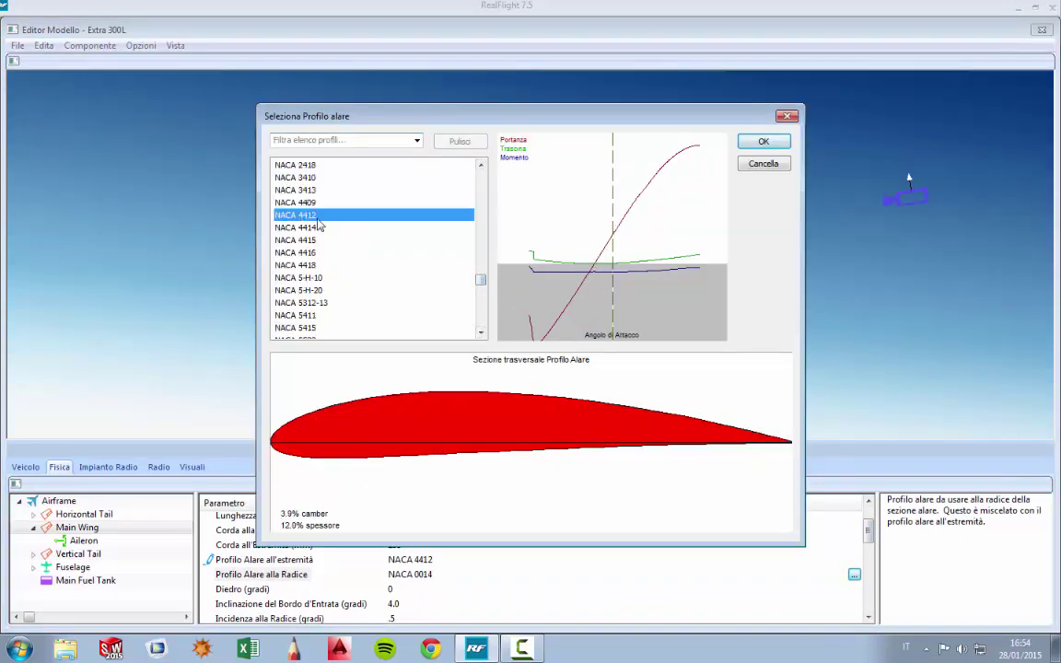
left_click(764, 143)
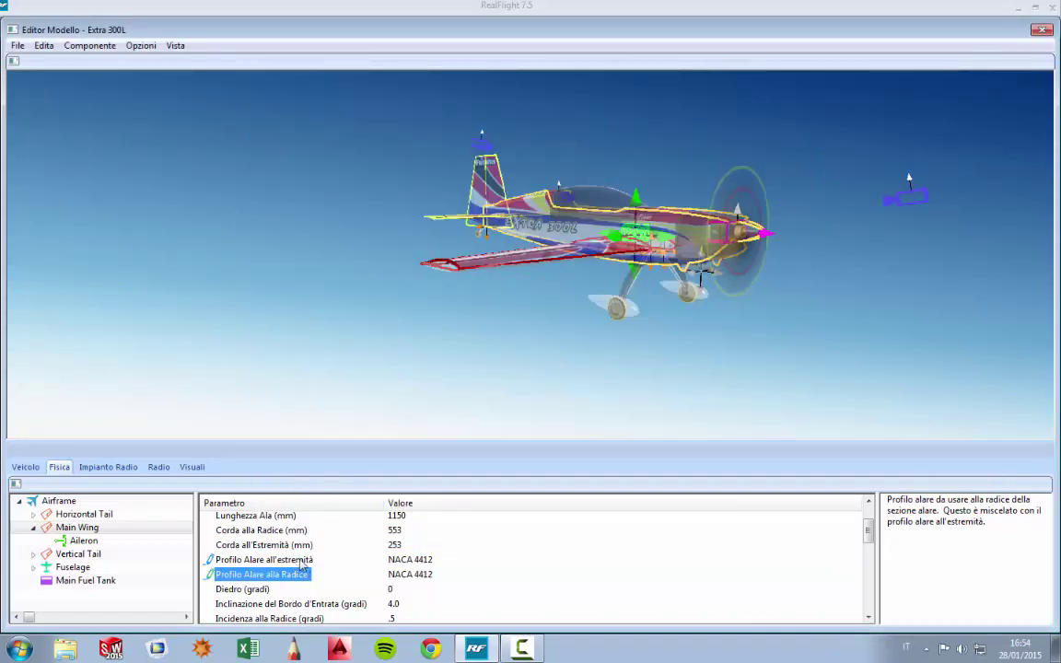
- Save the modified aircraft as a new model named "Extra 300L - 4412" and close the model editor
left_click(18, 52)
left_click(24, 95)
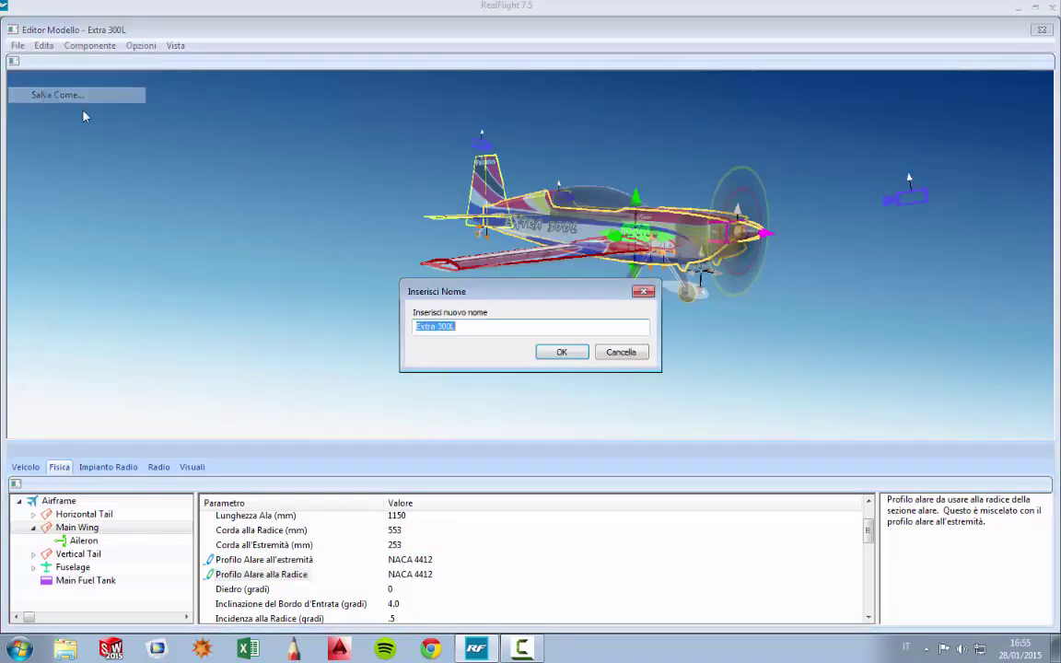
left_click(490, 328)
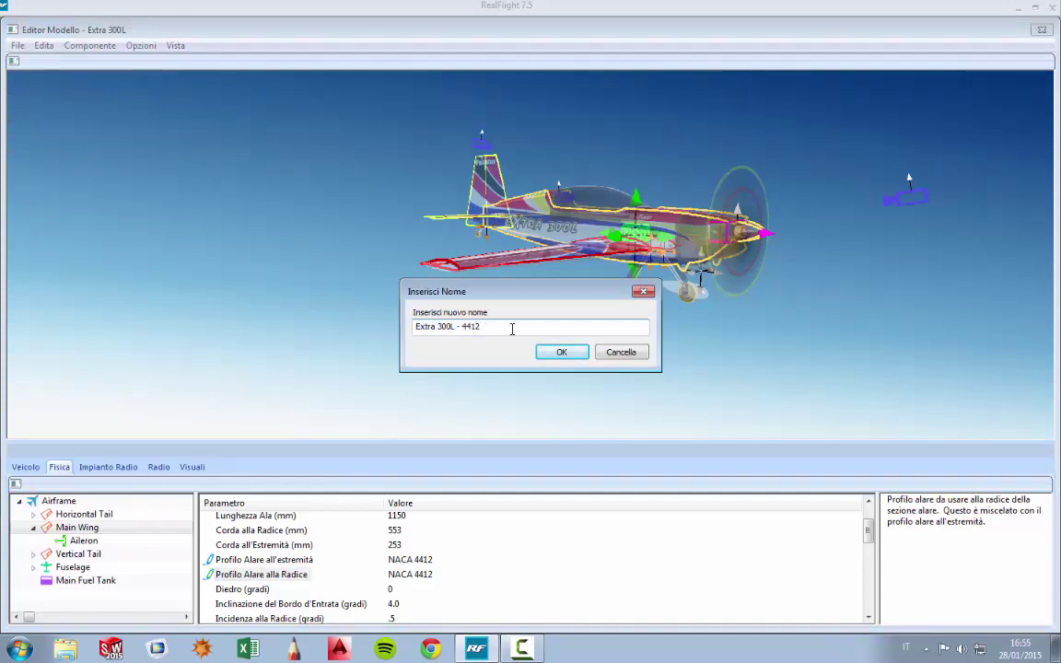
left_click(555, 352)
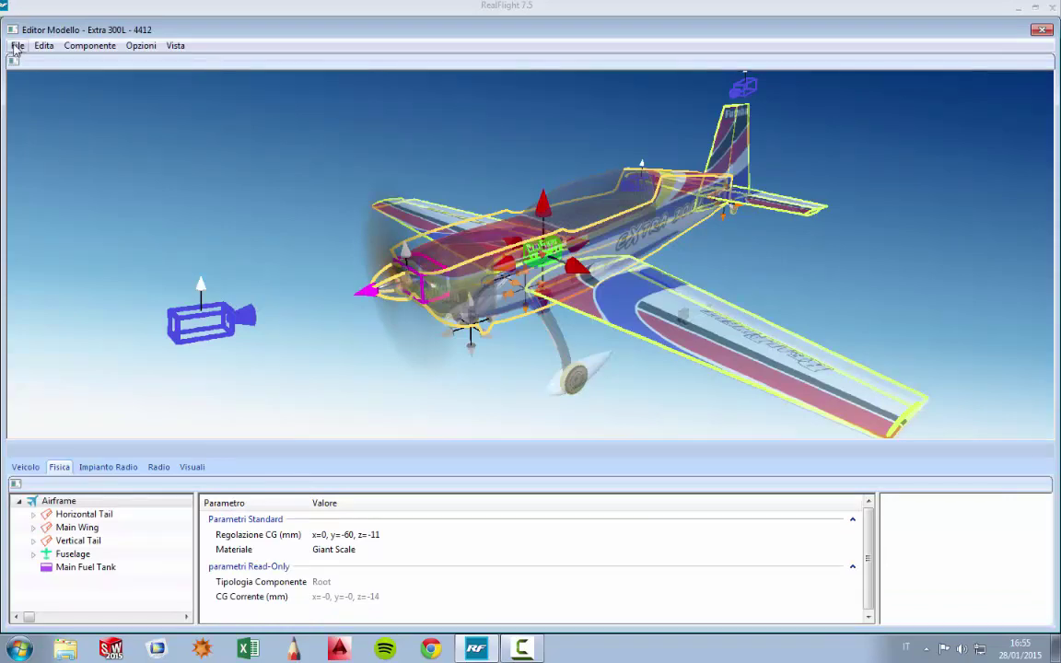
left_click(16, 47)
left_click(72, 138)
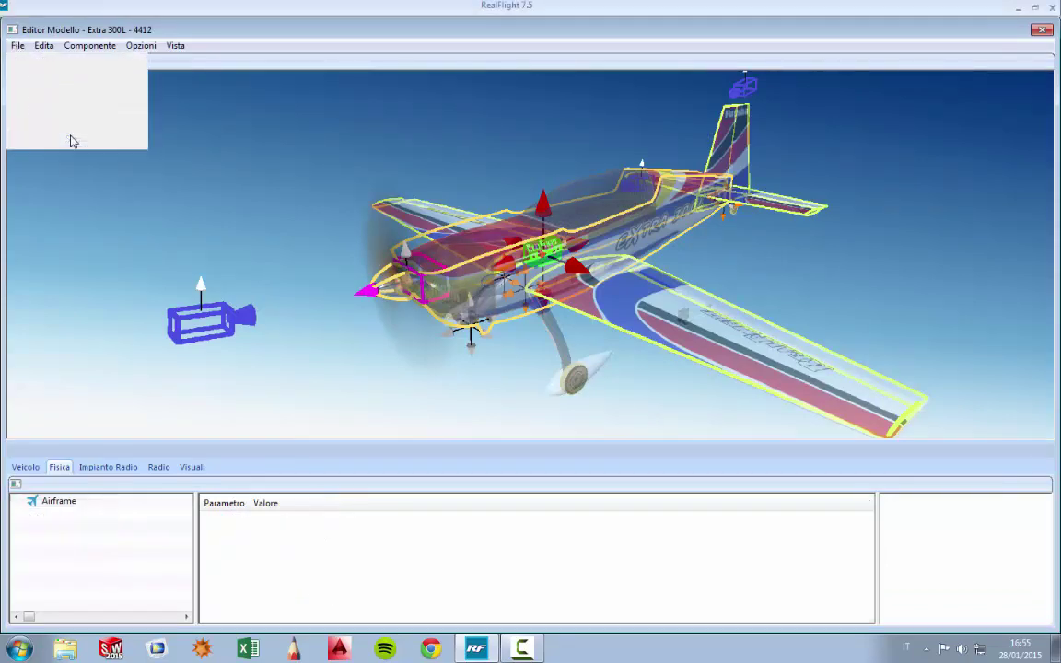